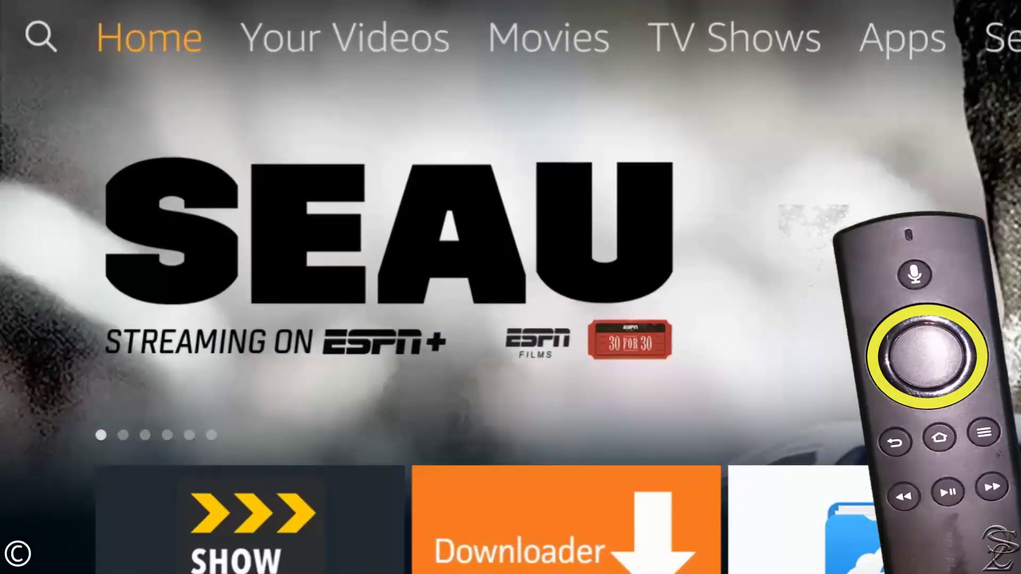
# Go across the top menu to Settings and open the Device settings.
pyautogui.press('Right')
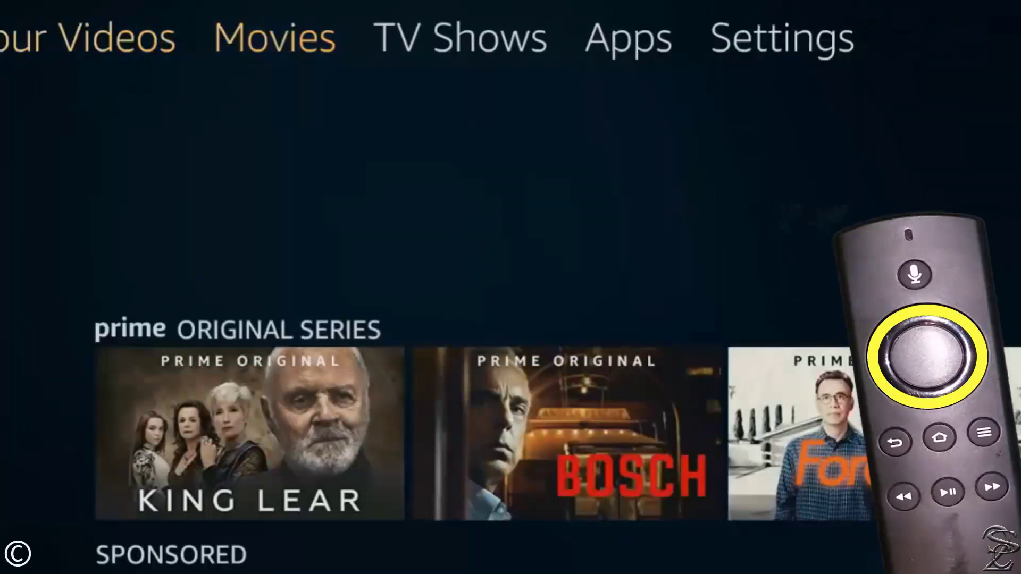
pyautogui.press('Right')
pyautogui.press('Right')
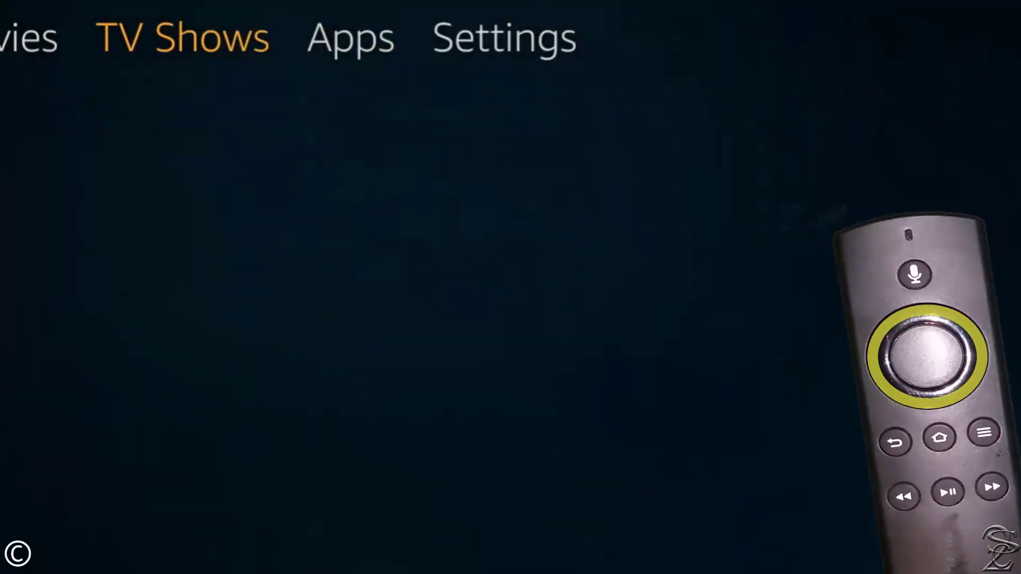
pyautogui.press('Right')
pyautogui.press('Right')
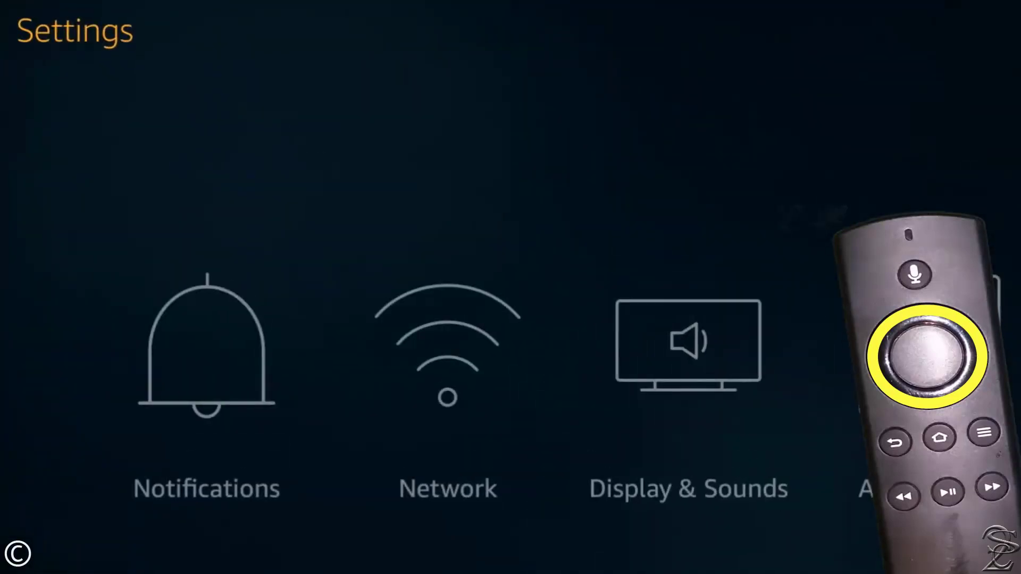
pyautogui.press('Down')
pyautogui.press('Right')
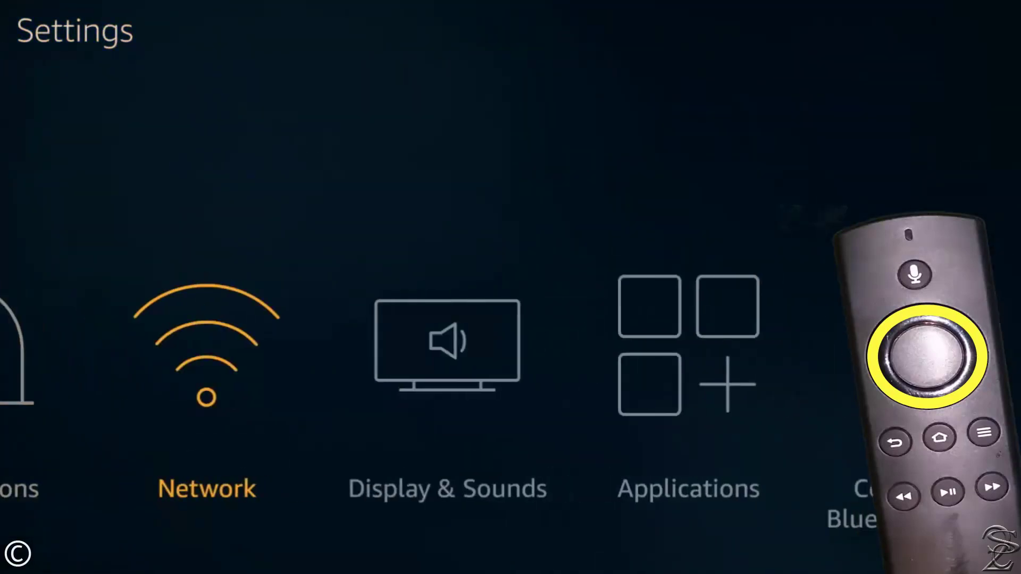
pyautogui.press('Right')
pyautogui.press('Right')
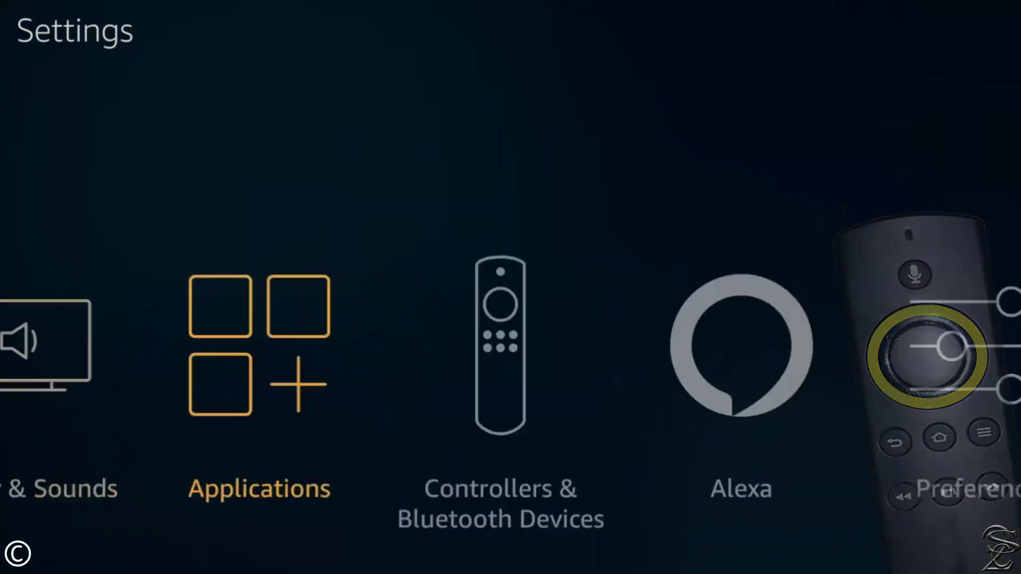
pyautogui.press('Right')
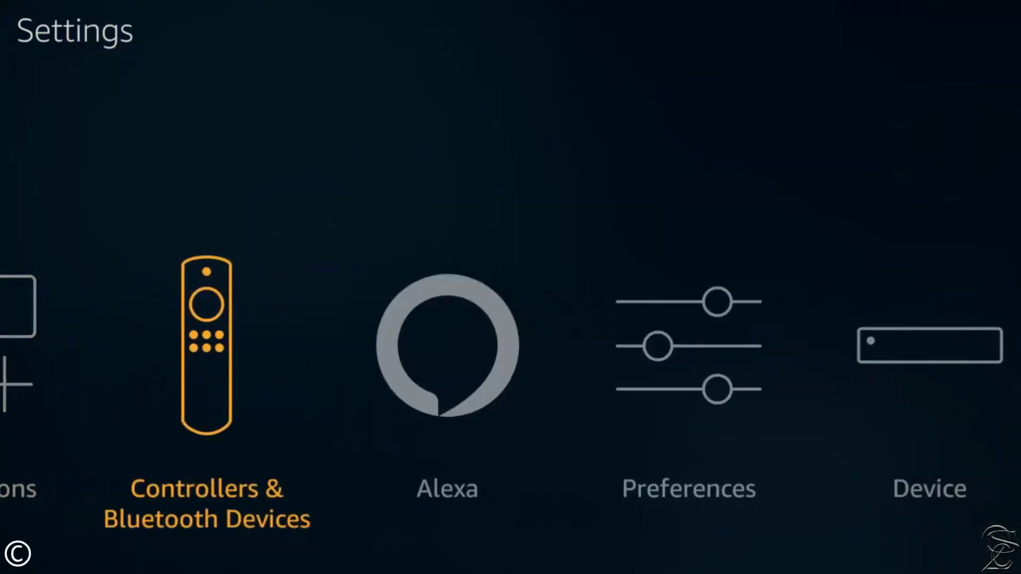
pyautogui.press('Right')
pyautogui.press('Right')
pyautogui.press('Right')
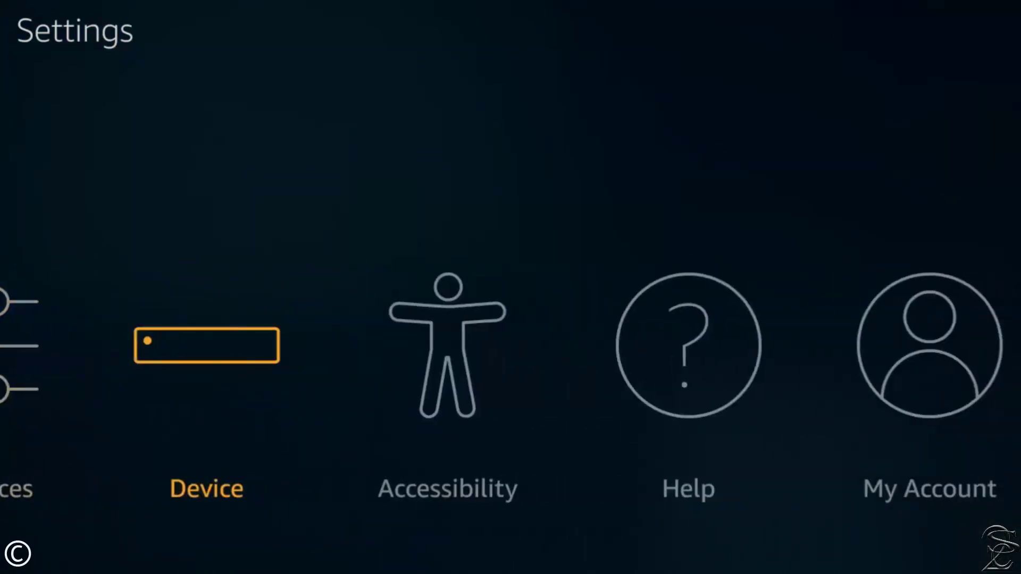
pyautogui.press('Return')
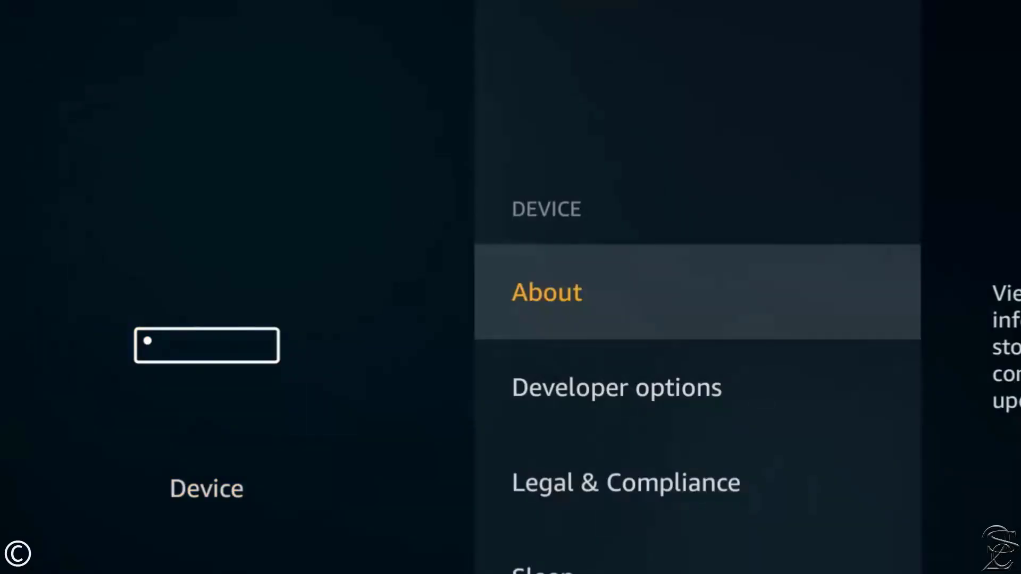
# Scroll down to Reset to Factory Defaults and select it to bring up the confirmation.
pyautogui.press('Down')
pyautogui.press('Down')
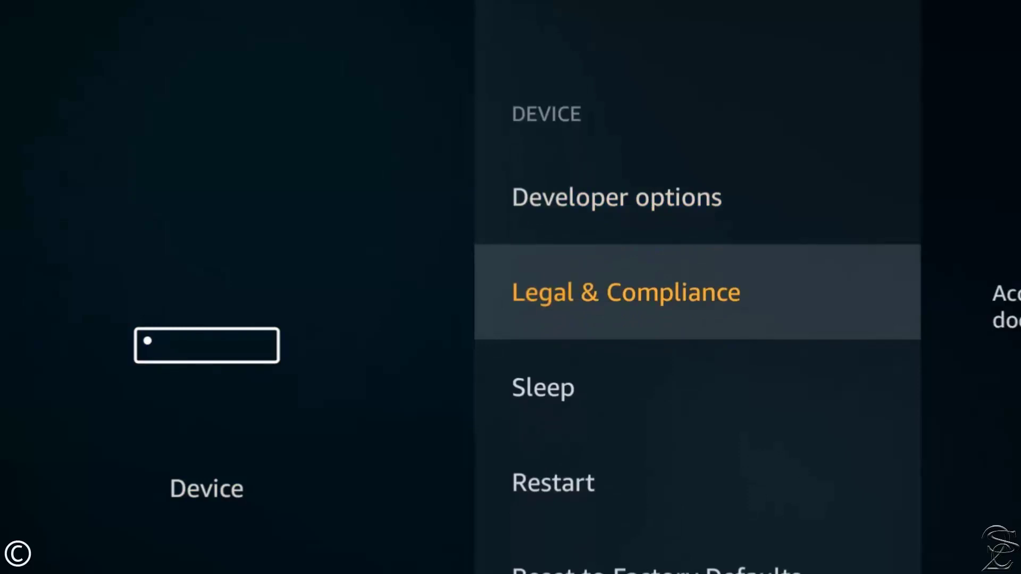
pyautogui.press('Down')
pyautogui.press('Down')
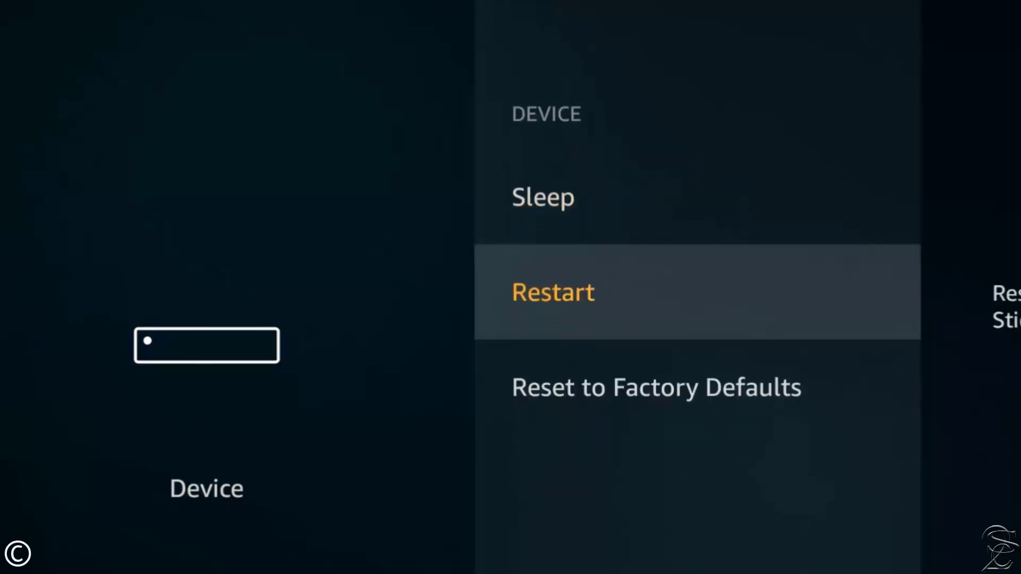
pyautogui.press('Down')
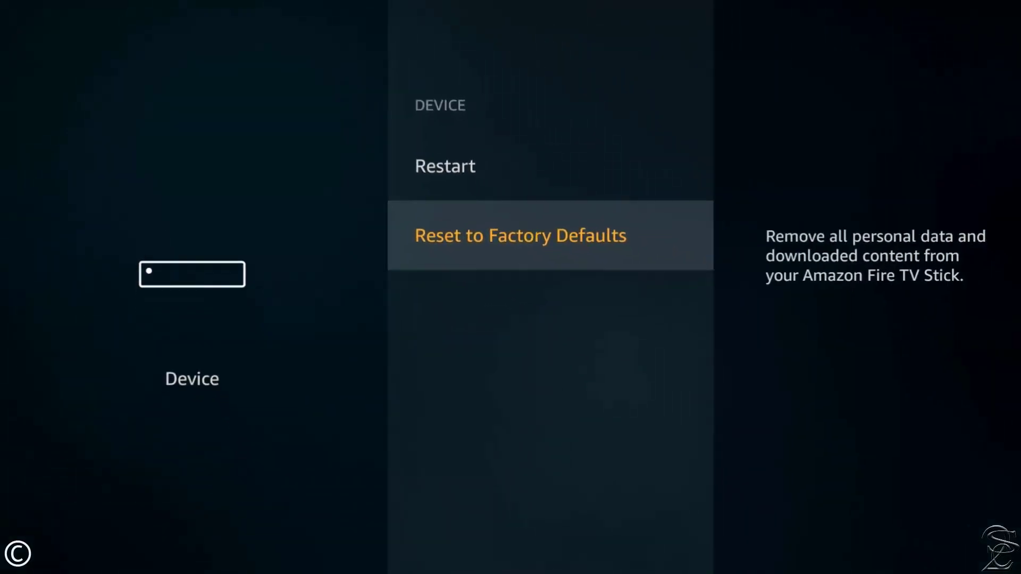
pyautogui.press('Return')
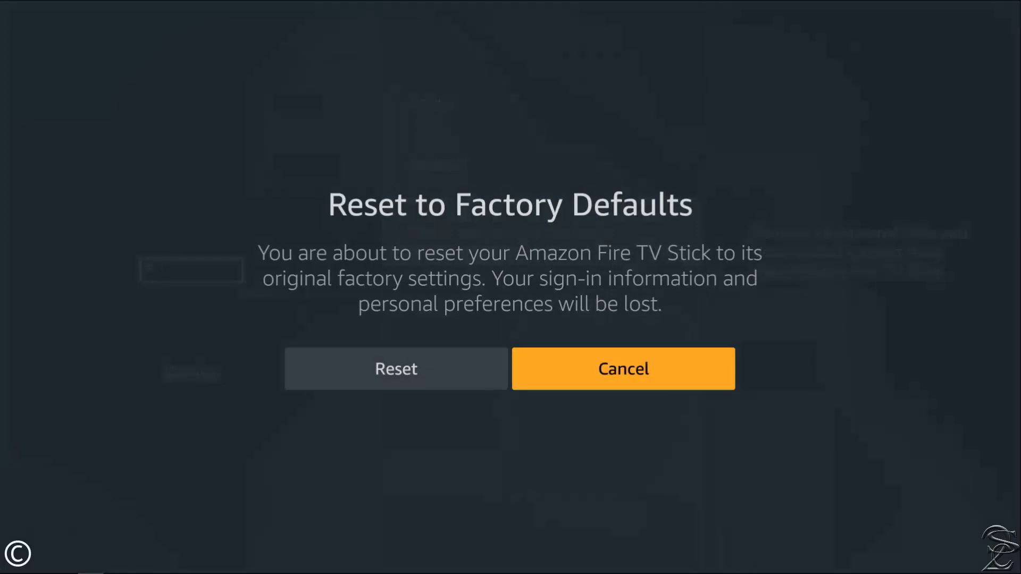
# Confirm Reset in the dialog so the stick reboots to the language screen.
pyautogui.press('Left')
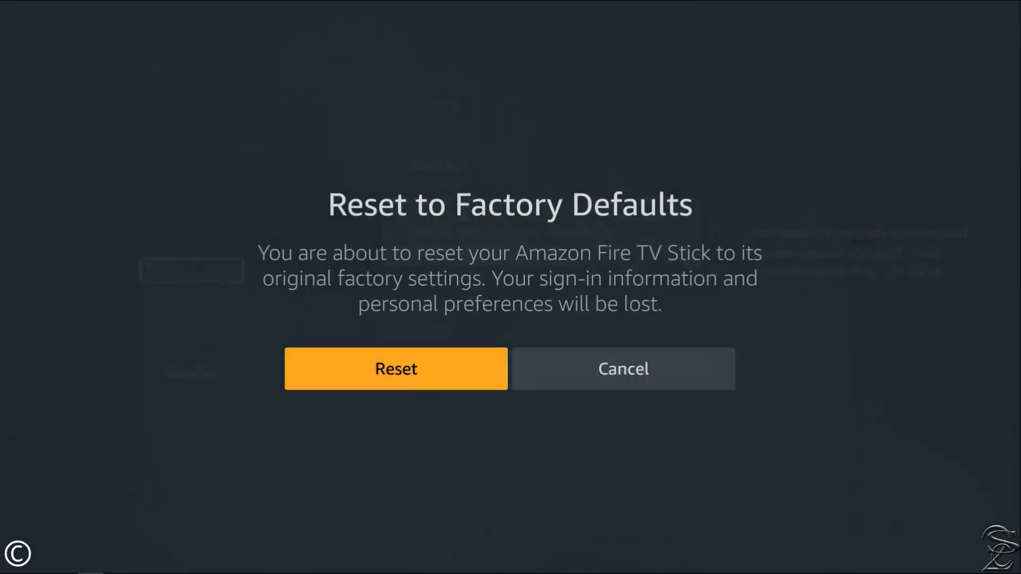
pyautogui.press('Return')
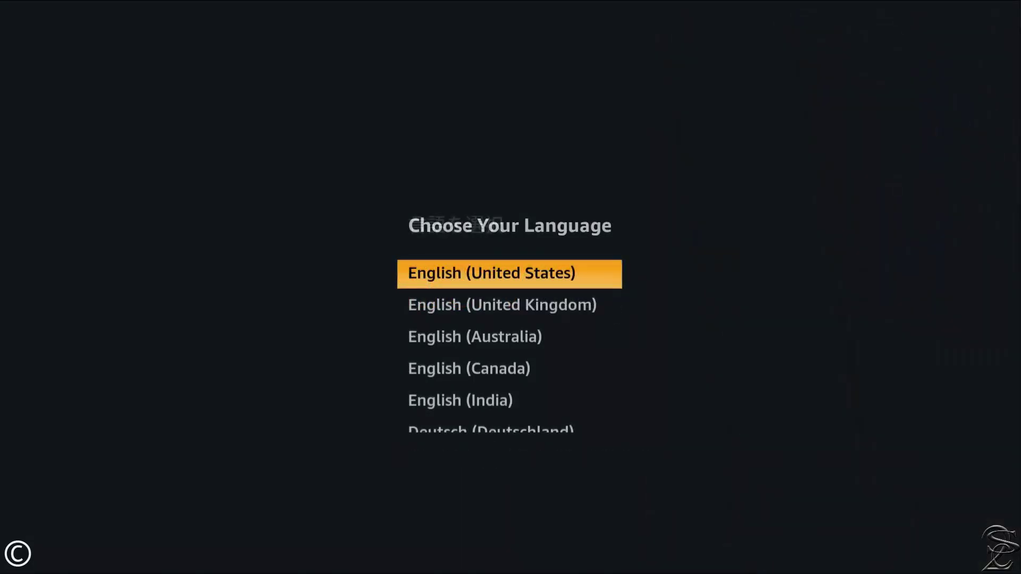
# Choose English (United States), pick the 2SHORTCUTS.COM network and enter its Wi-Fi password.
pyautogui.press('Return')
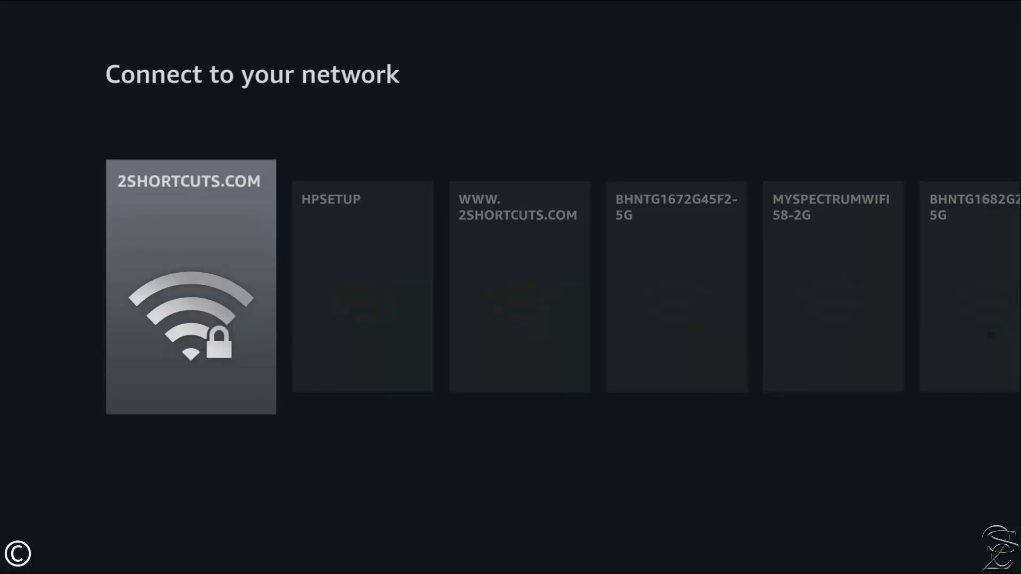
pyautogui.press('Return')
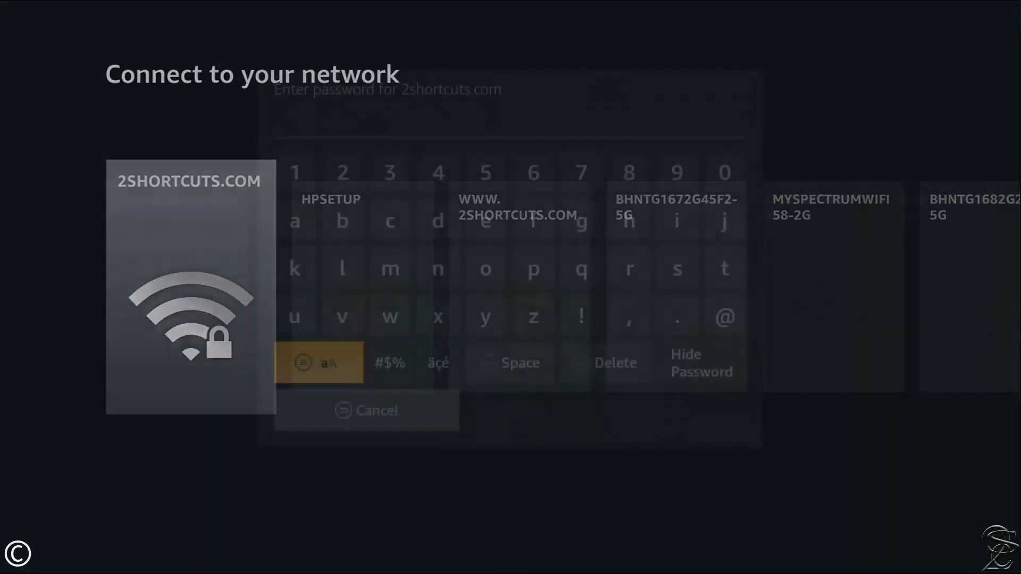
pyautogui.press('Right')
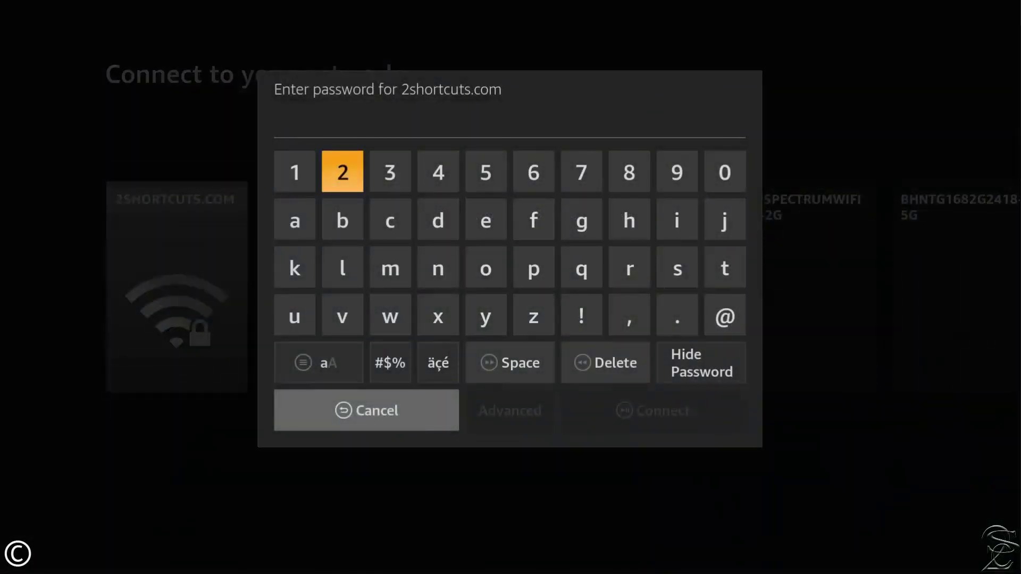
pyautogui.press('Return')
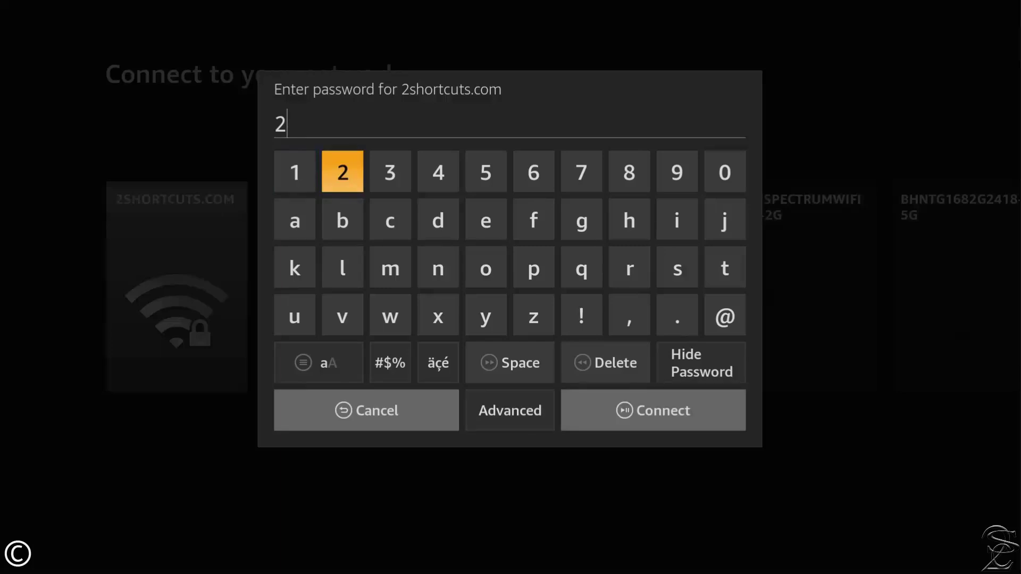
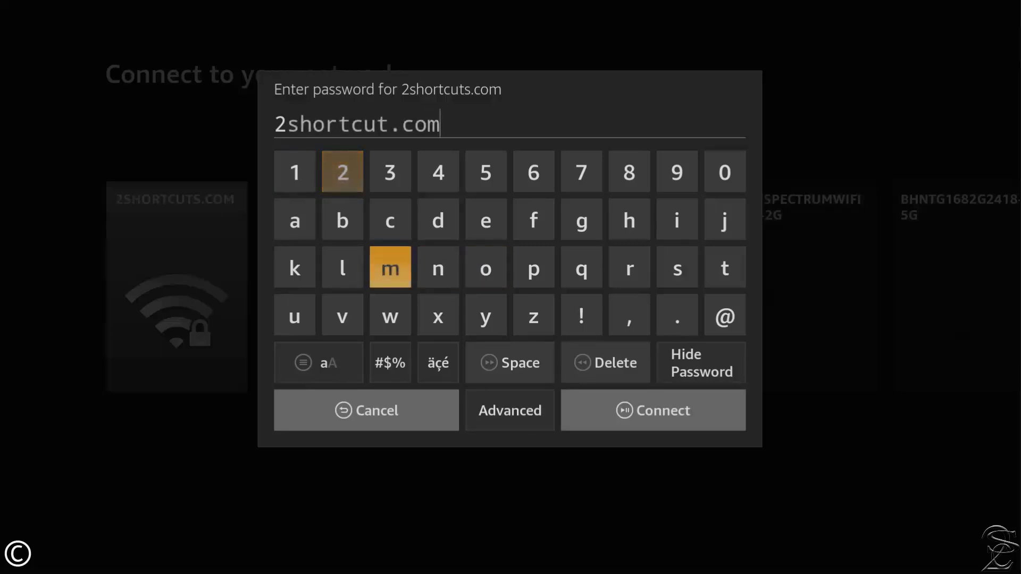
pyautogui.press('XF86AudioPlay')
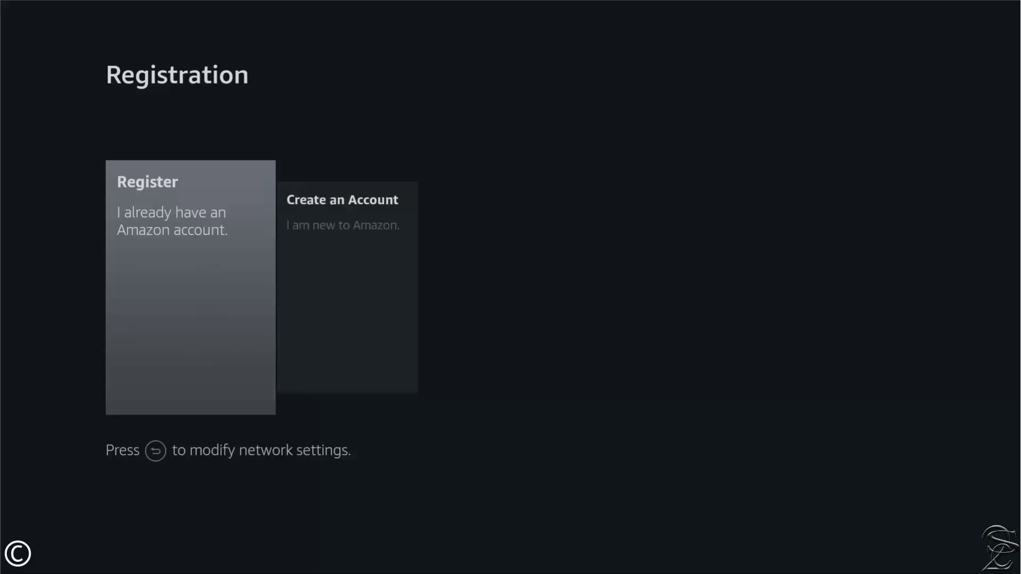
# Choose to sign in with an existing account, enter the Amazon e-mail and continue.
pyautogui.press('Return')
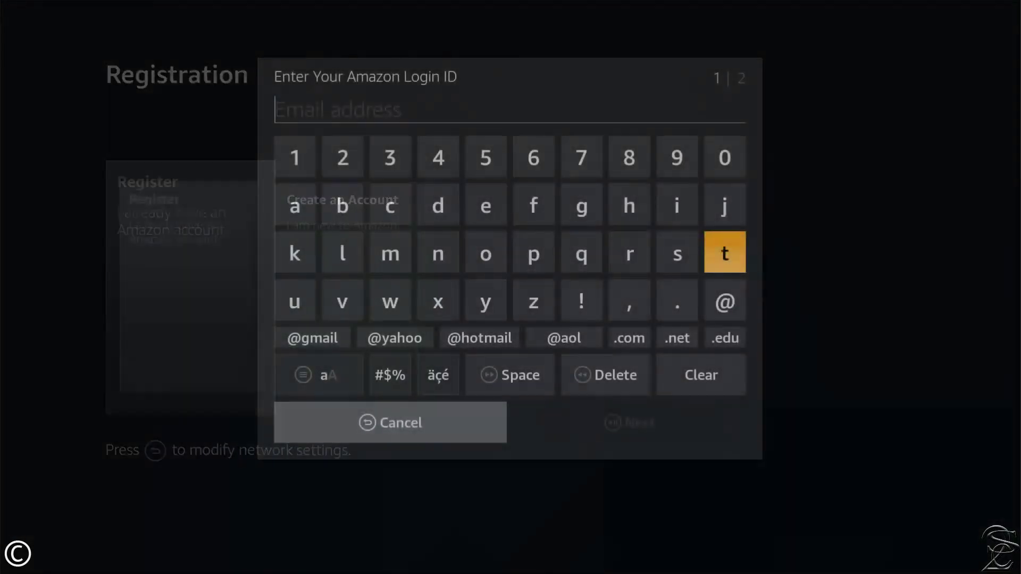
pyautogui.write('t')
pyautogui.press('Up')
pyautogui.press('Left')
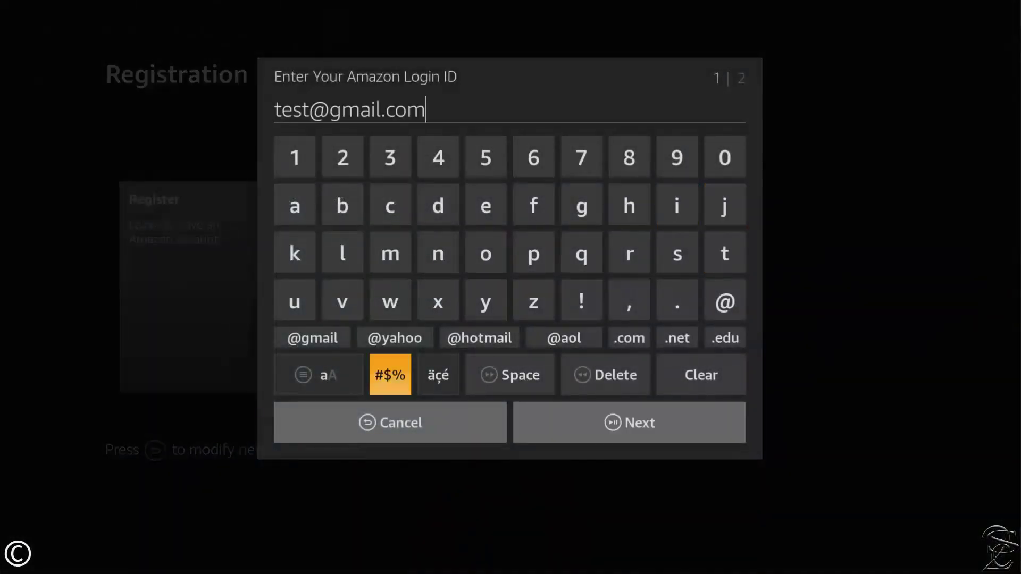
pyautogui.press('Down')
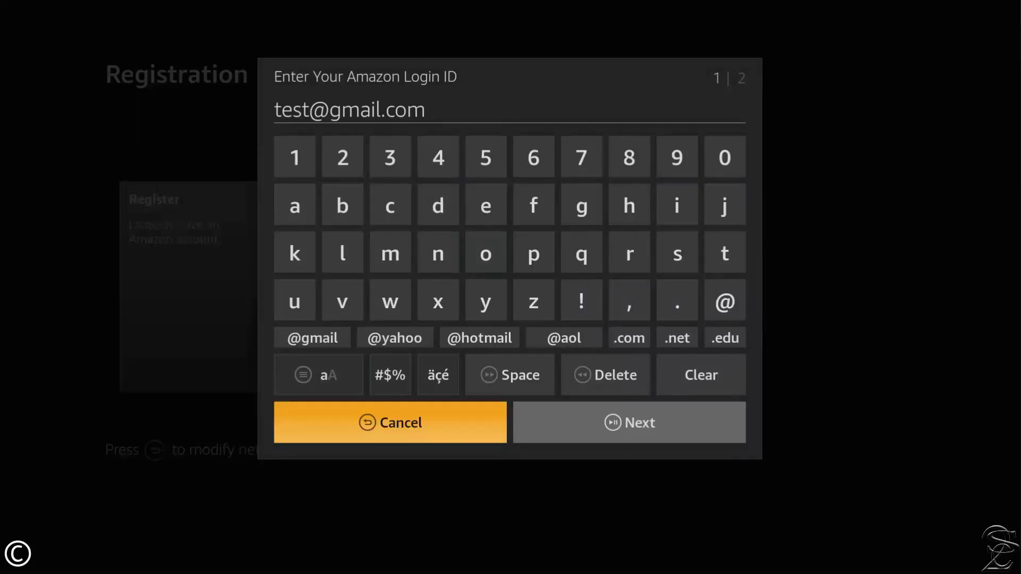
pyautogui.press('Right')
pyautogui.press('Return')
# Enter the Amazon account password and sign in to register the Fire TV.
pyautogui.press('Up')
pyautogui.press('Left')
pyautogui.press('Left')
pyautogui.press('Left')
pyautogui.press('Left')
pyautogui.press('Left')
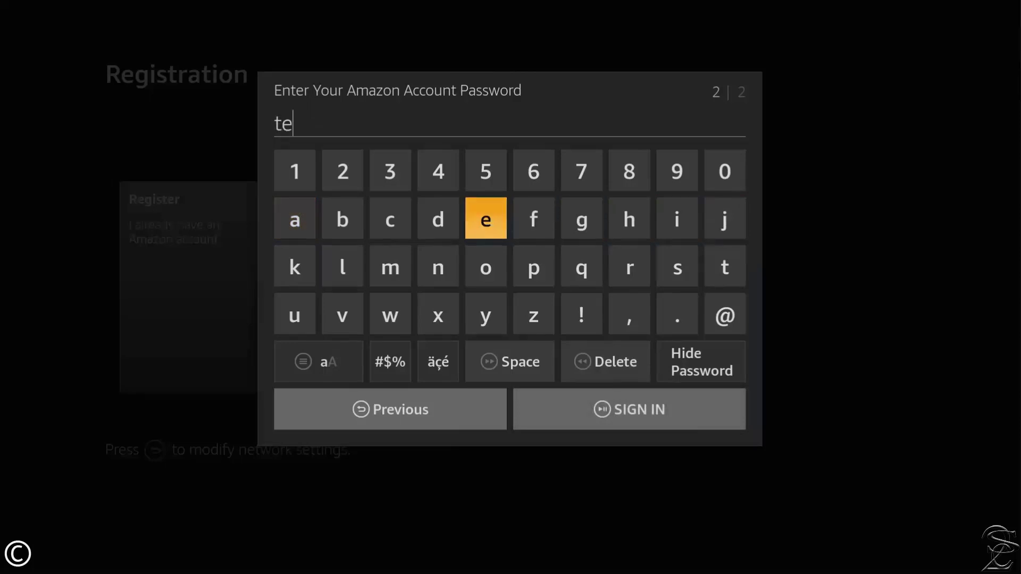
pyautogui.press('Down')
pyautogui.press('Down')
pyautogui.press('Down')
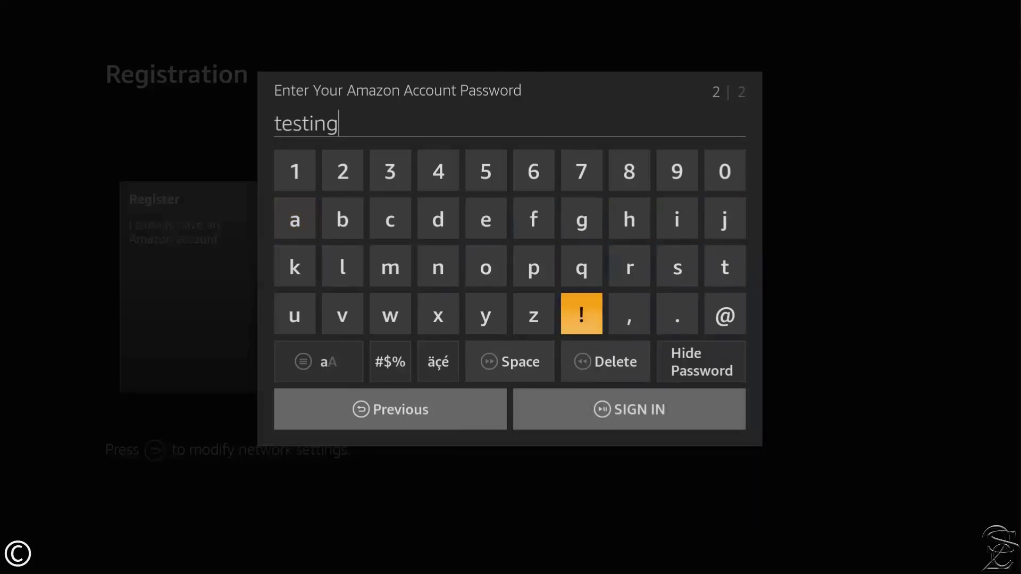
pyautogui.press('Down')
pyautogui.press('Down')
pyautogui.press('Return')
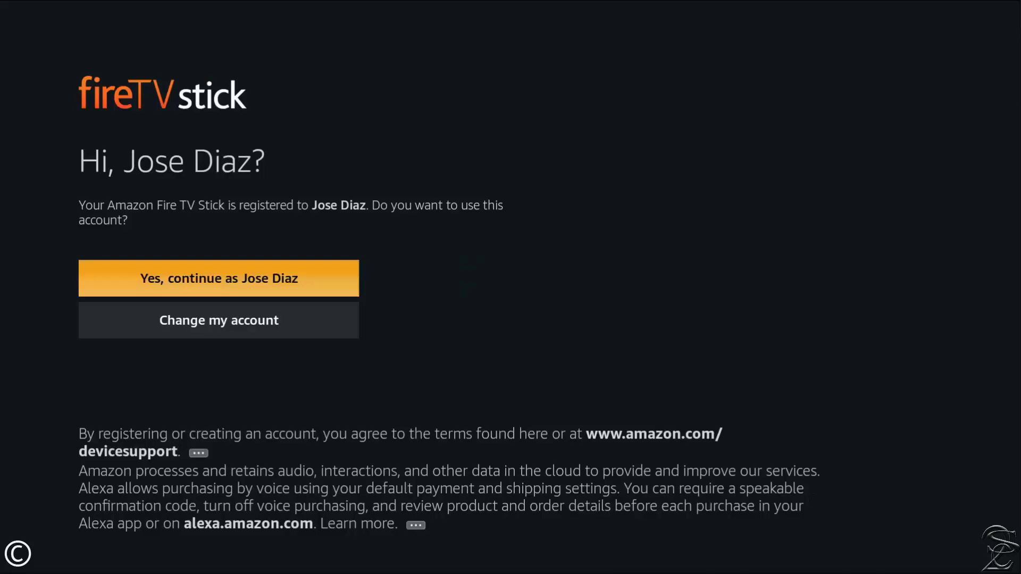
# Continue with the registered account and choose No to saving Wi-Fi passwords to Amazon.
pyautogui.press('Return')
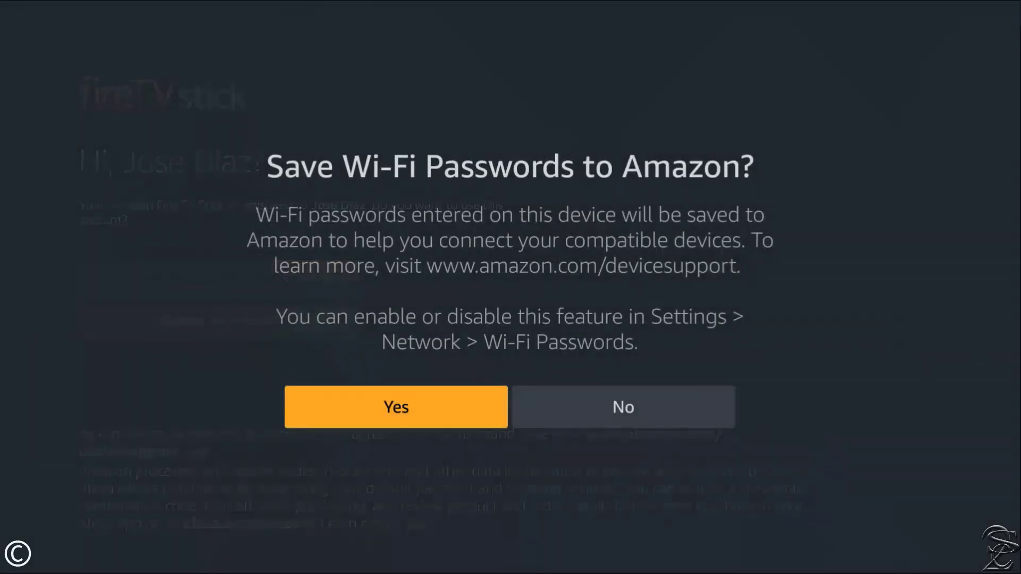
pyautogui.press('Right')
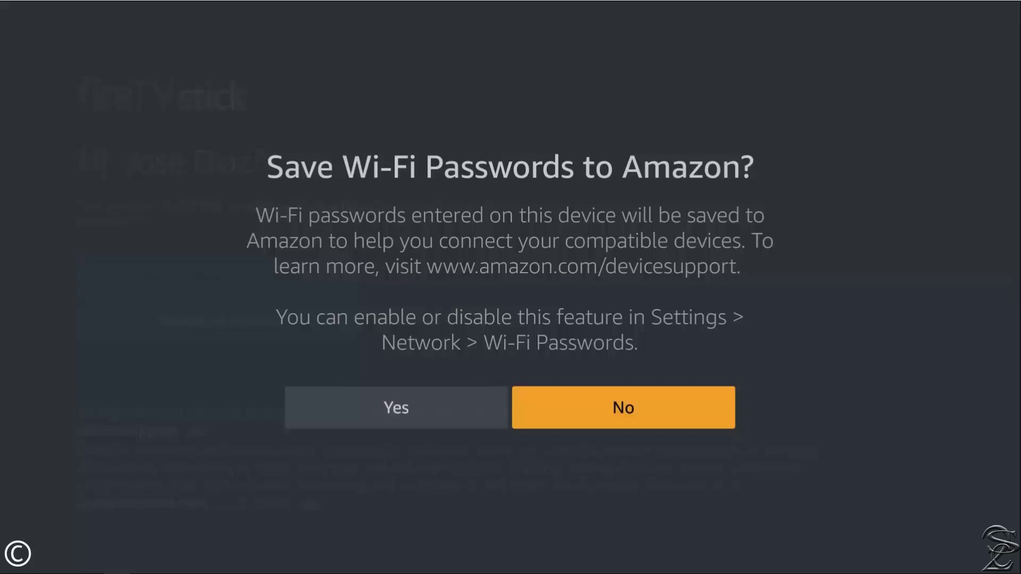
pyautogui.press('Left')
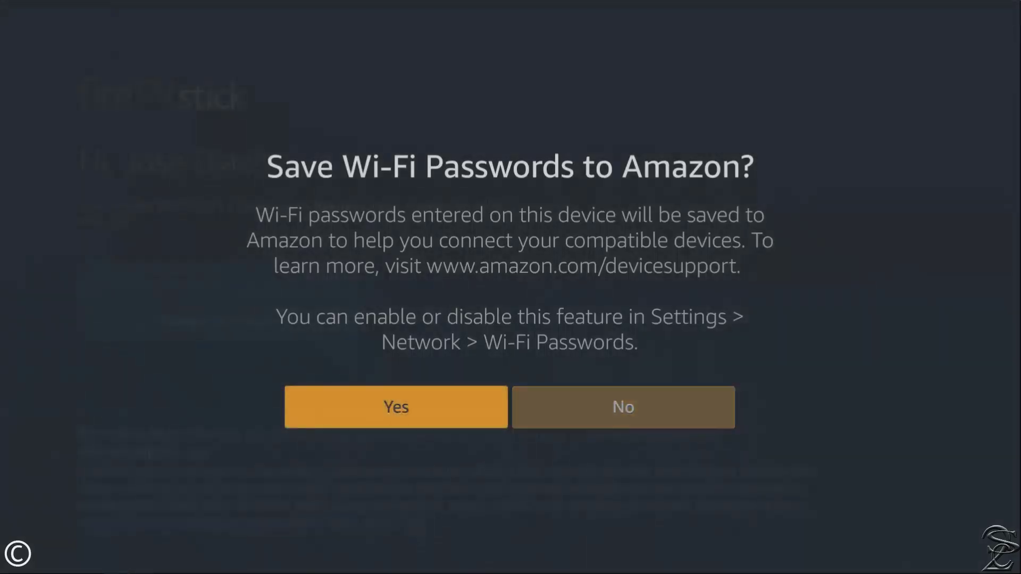
pyautogui.press('Right')
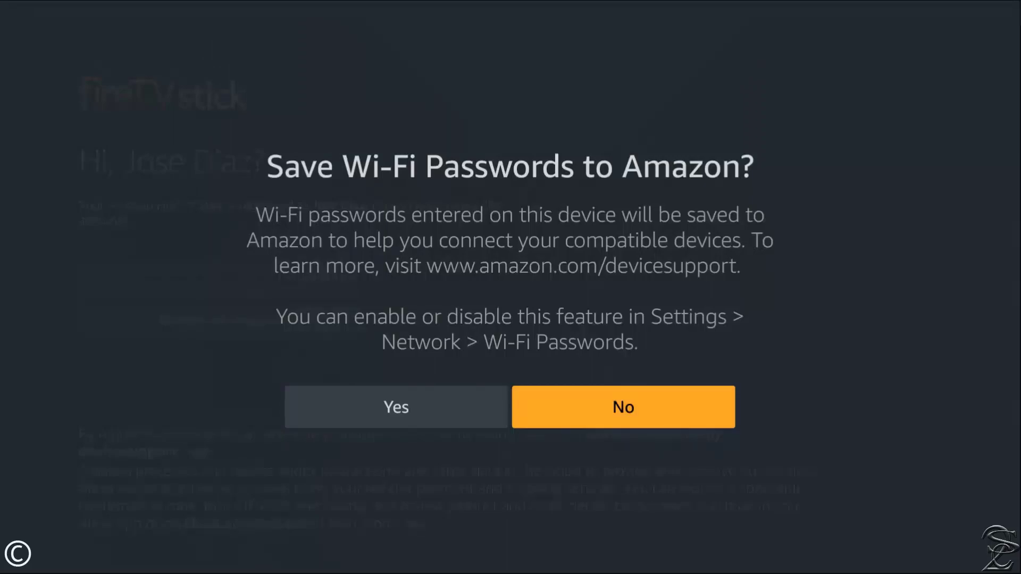
pyautogui.press('Return')
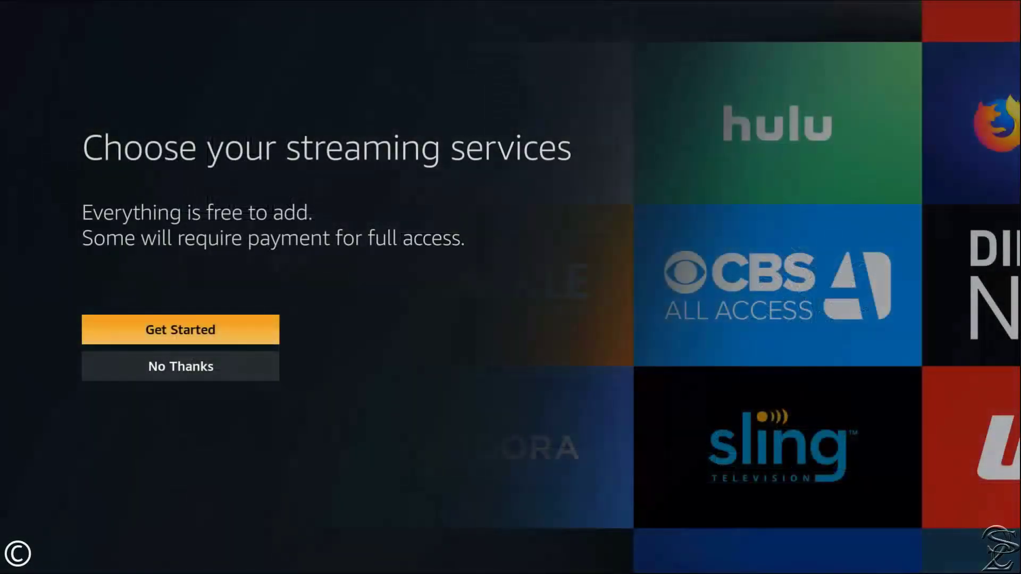
# Choose No Thanks on the streaming services screen to reach the Home screen.
pyautogui.press('Down')
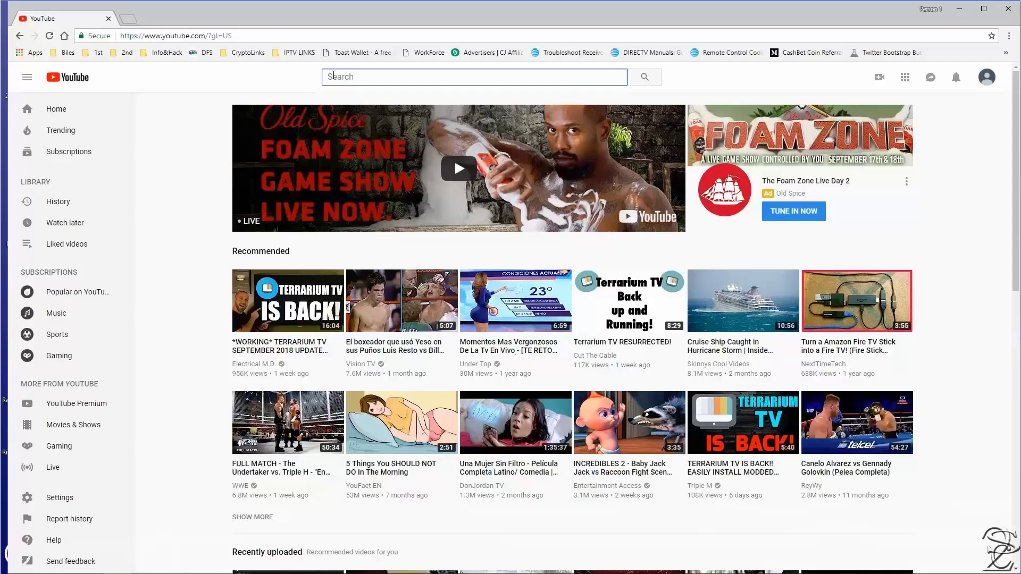
# Search YouTube for '2shortcuts', open the 2Shortcuts channel and follow its link to 2shortcuts.com.
pyautogui.click(334, 75)
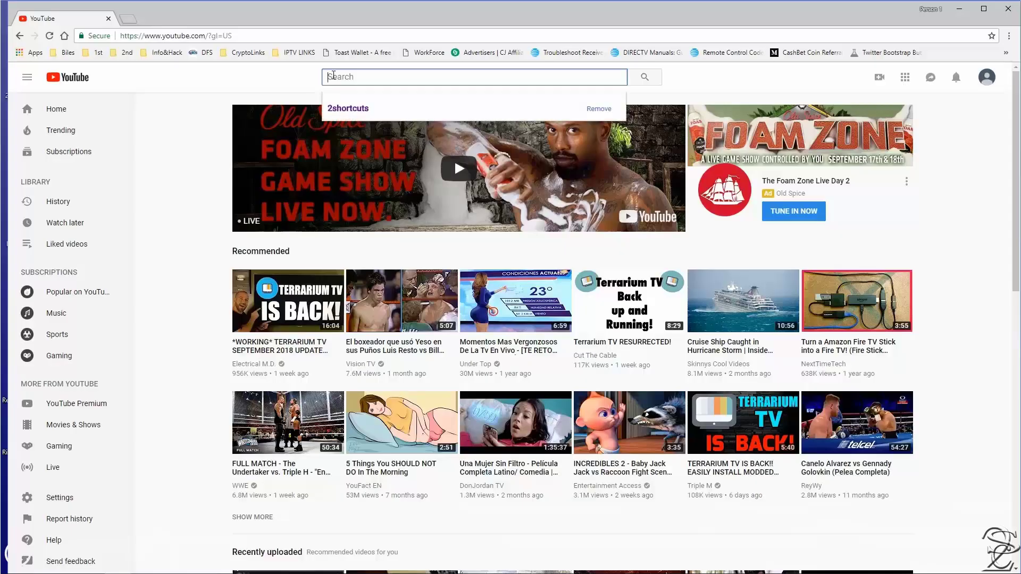
pyautogui.write('2shortcuts')
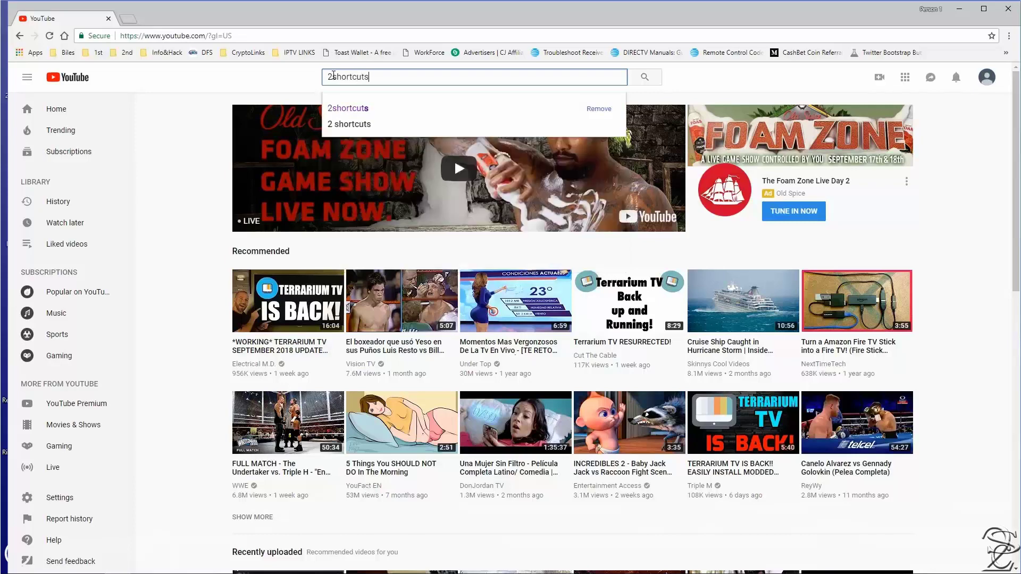
pyautogui.press('Return')
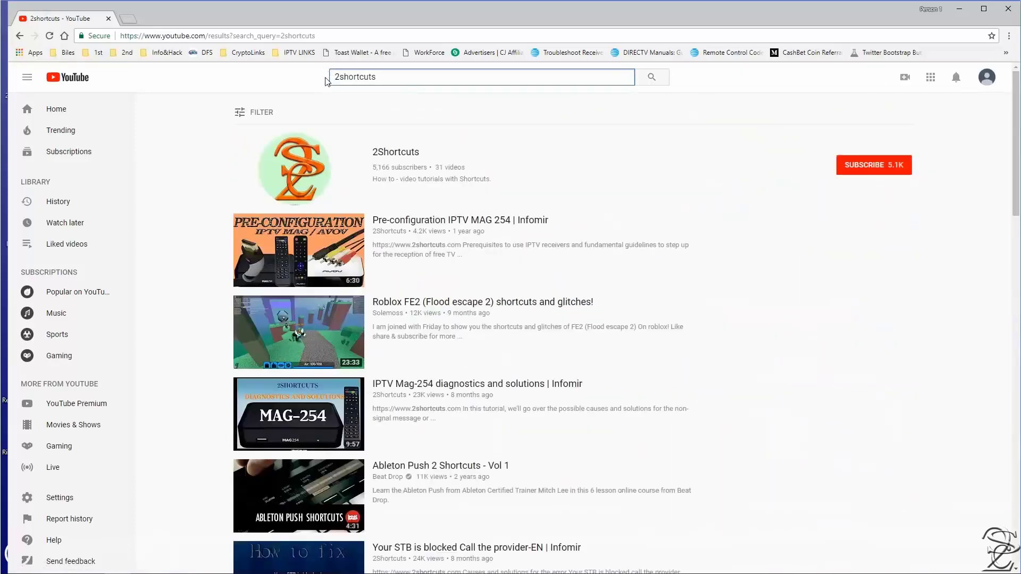
pyautogui.click(396, 170)
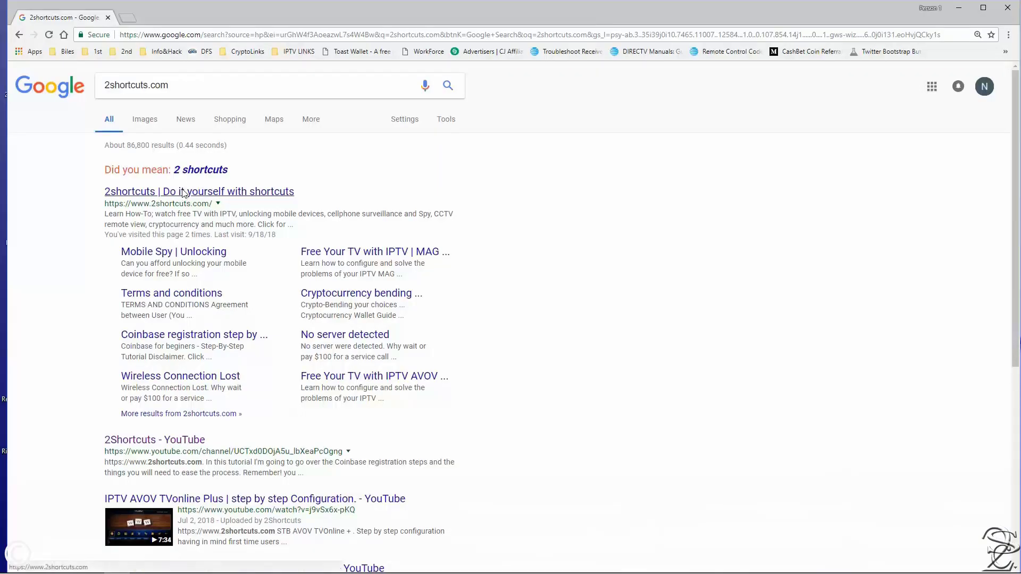
pyautogui.click(182, 192)
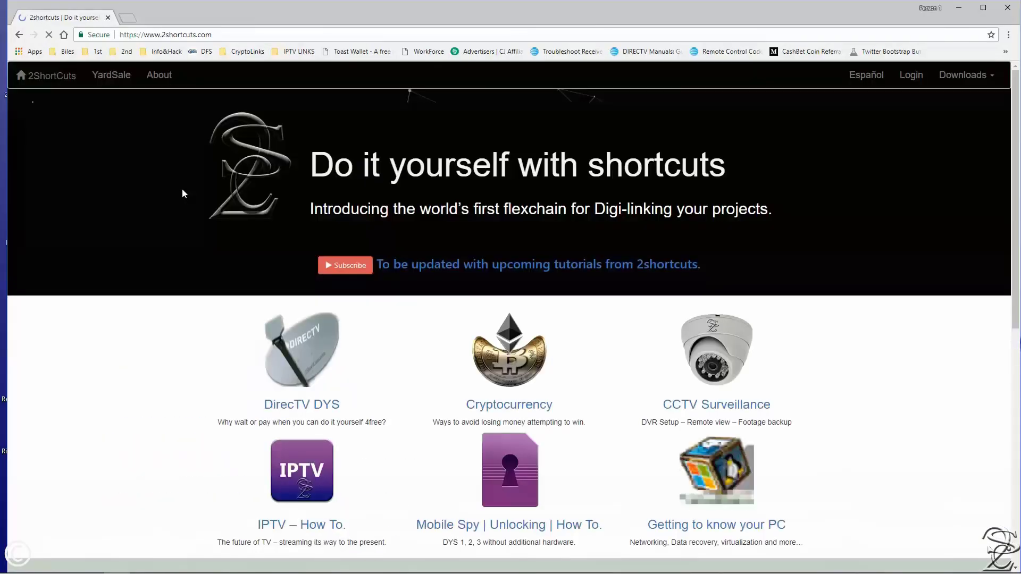